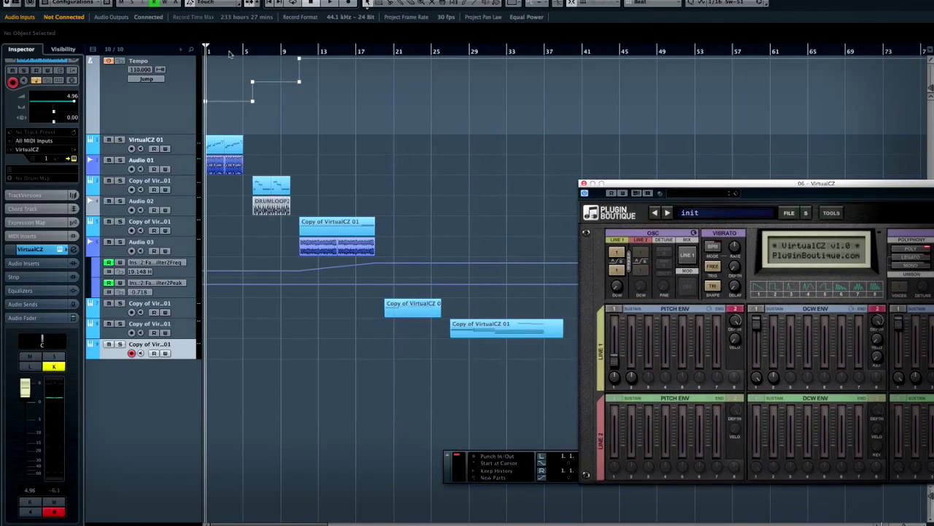
Play the VirtualCZ 01 and drum loop parts from bar 1, and show the VirtualCZ 01 track's audio inserts.
left_click_drag(220, 54, 203, 80)
key("h")
key("h")
key("h")
key("space")
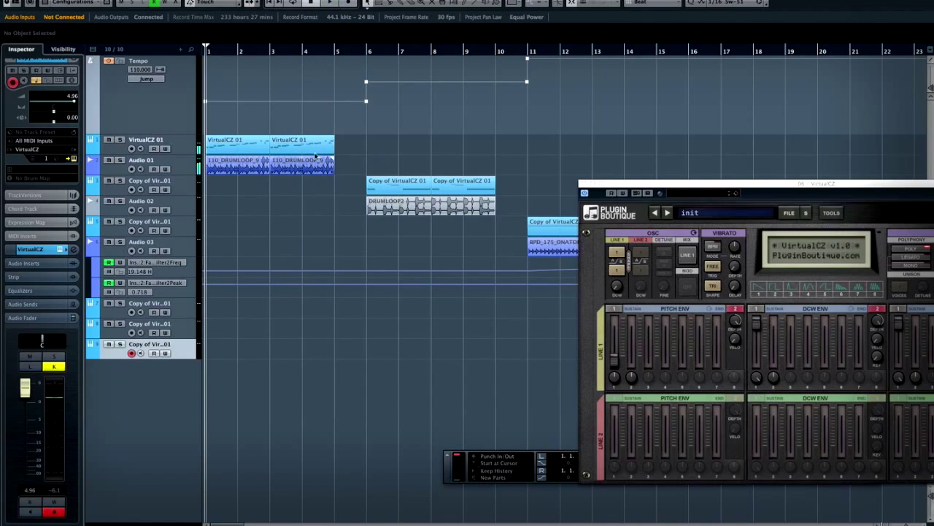
left_click(181, 149)
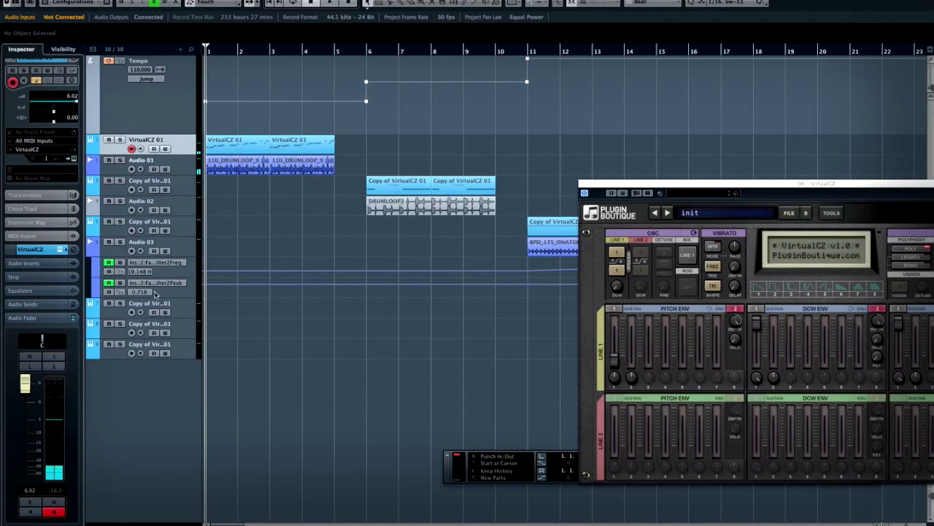
left_click(8, 254)
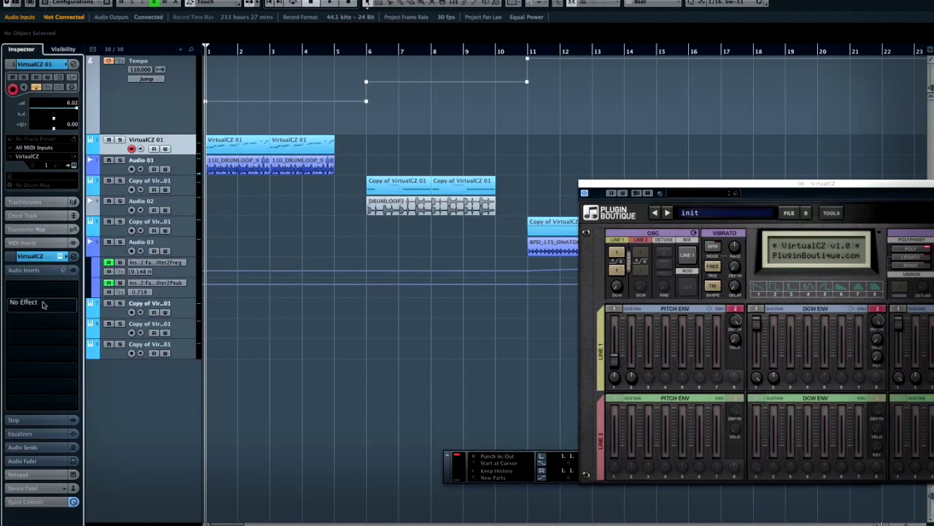
Select the VirtualCZ track whose parts start at bar 6 and play that section with DRUMLOOP2.
left_click(188, 193)
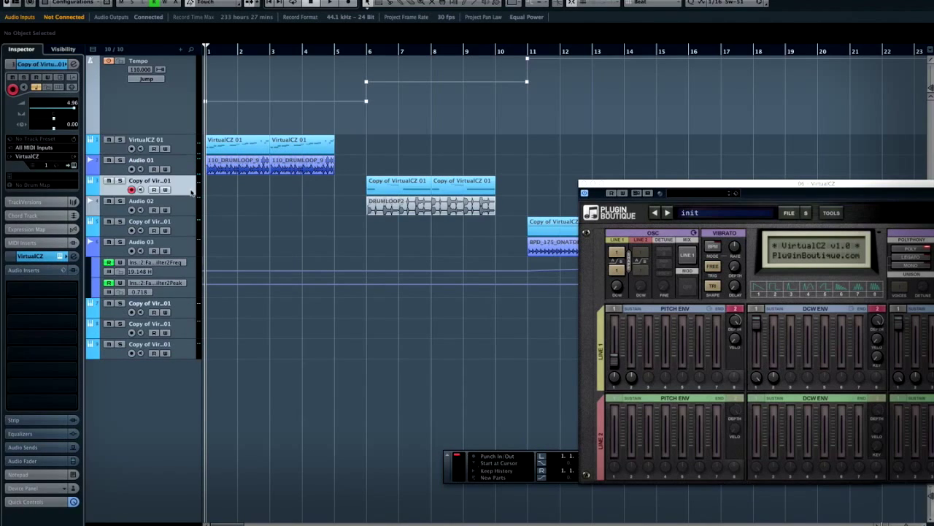
left_click(371, 47)
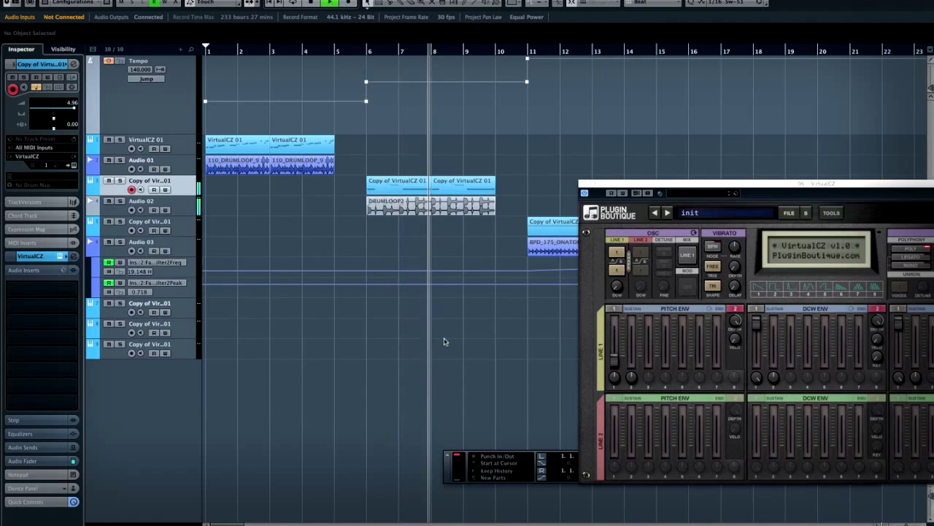
left_click_drag(661, 192, 651, 291)
key("space")
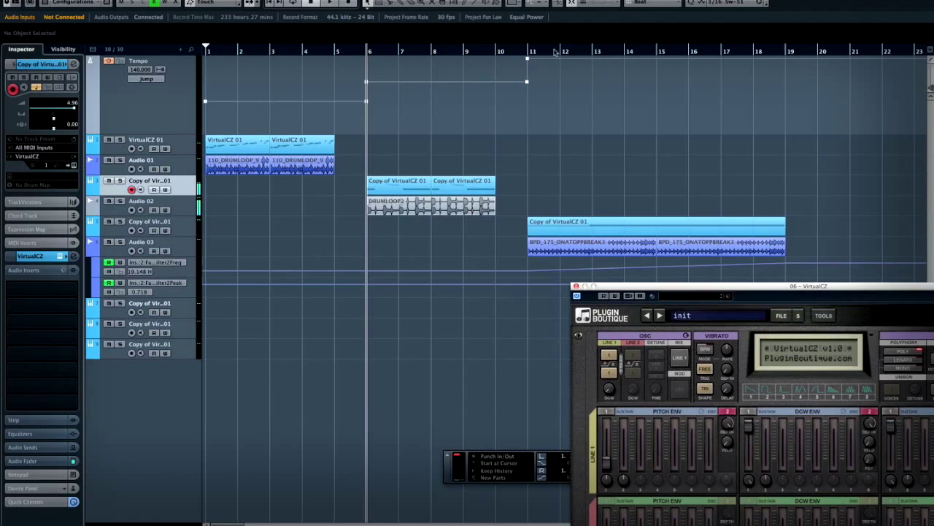
Play the VirtualCZ and breakbeat section from bar 11, and move the synth window clear of the arrangement.
left_click(529, 53)
scroll(509, 385, "right", 3)
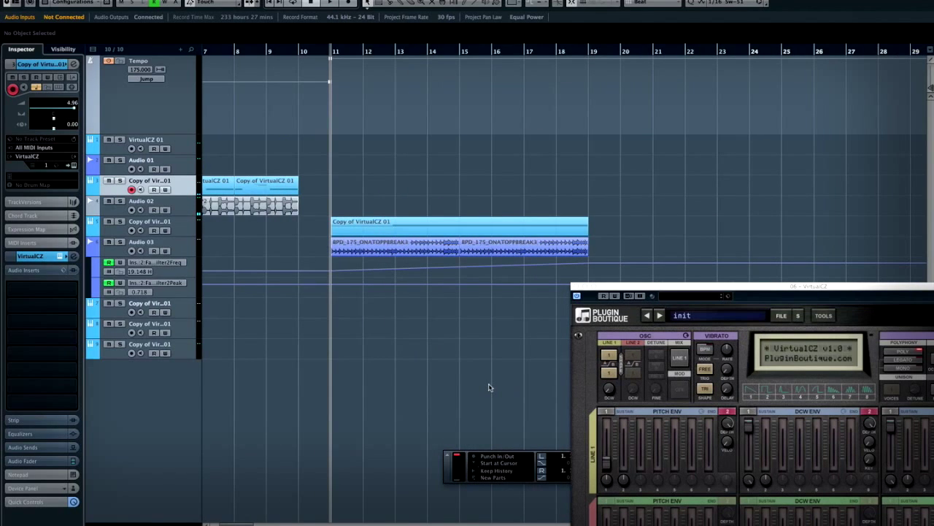
key("space")
left_click_drag(621, 289, 655, 403)
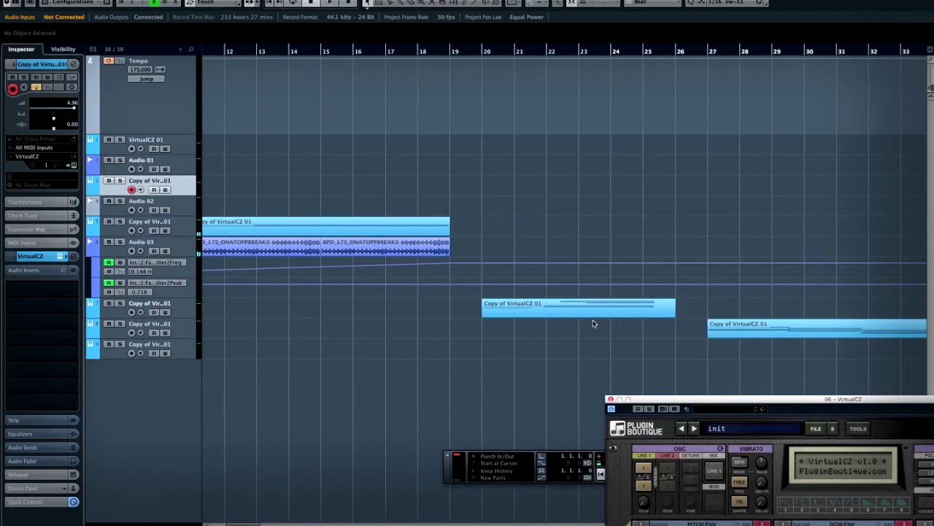
Play the VirtualCZ part from bar 20 with its track's synth window open, and close that window after playback.
left_click(179, 314)
left_click(485, 53)
key("alt+shift+e")
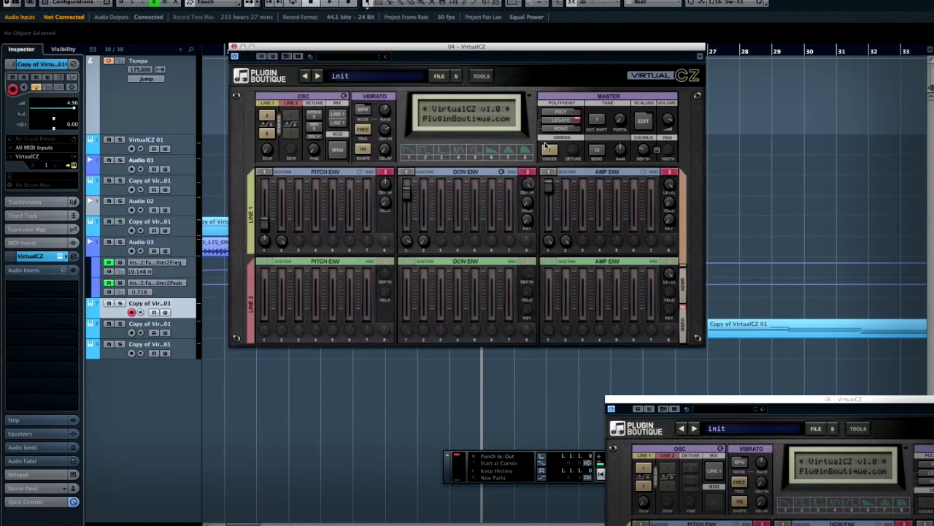
left_click_drag(490, 48, 278, 180)
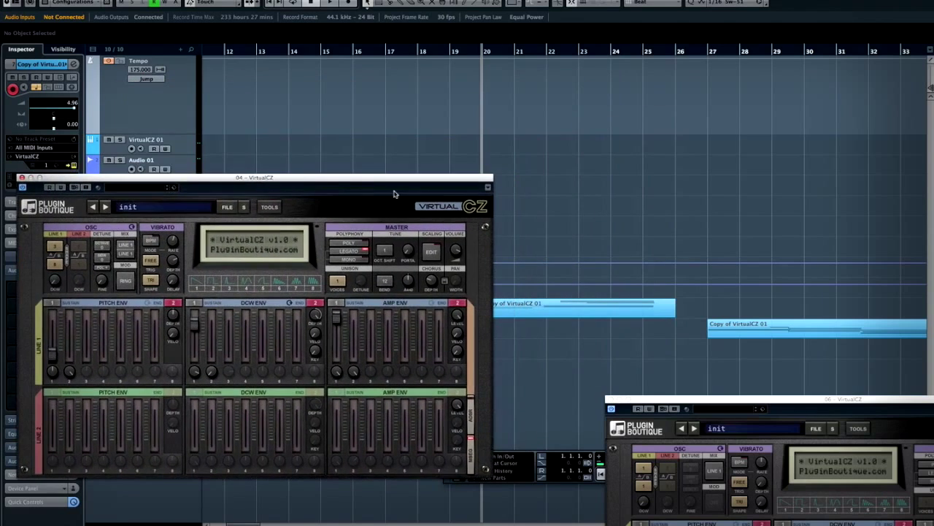
left_click_drag(389, 182, 357, 200)
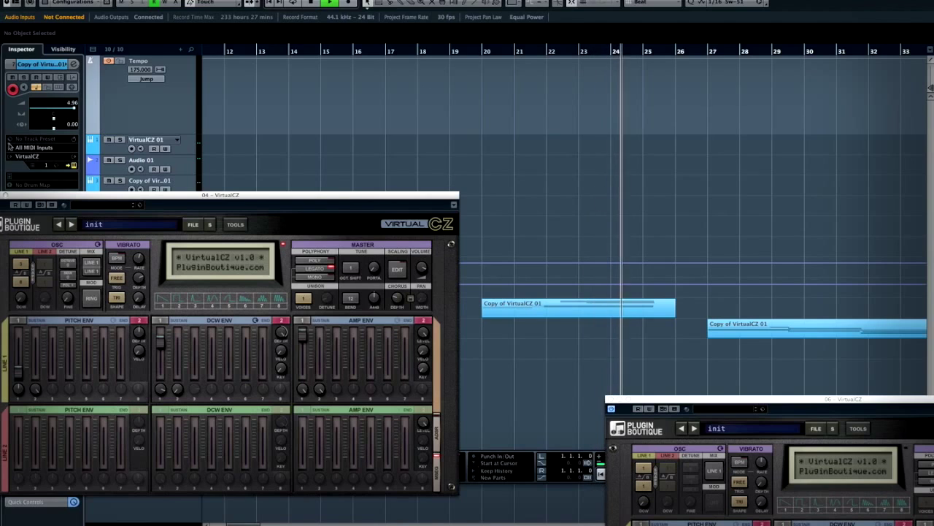
key("space")
left_click_drag(29, 194, 98, 187)
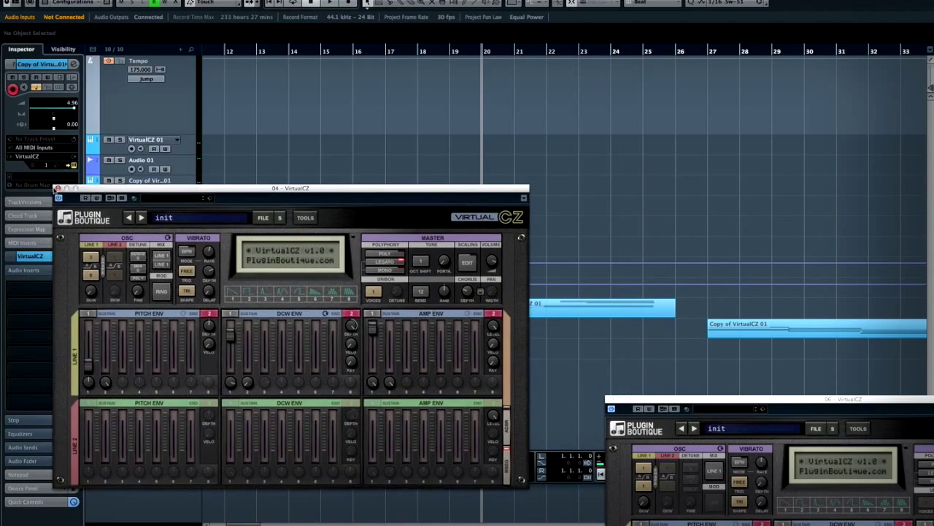
left_click(58, 188)
Select the VirtualCZ track whose part starts at bar 27 and play that part.
left_click(184, 330)
left_click(709, 54)
key("space")
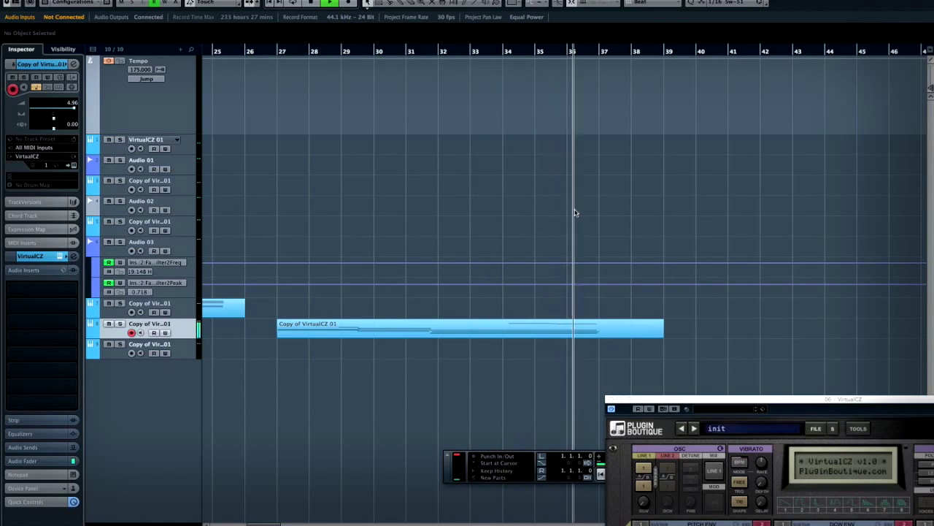
key("space")
Select the last, empty VirtualCZ track and bring its init patch window fully into view.
left_click(188, 356)
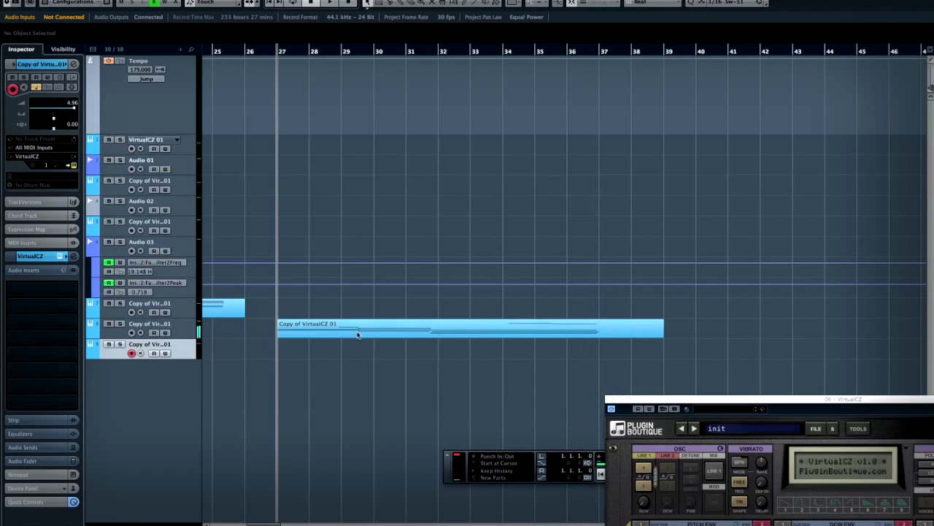
left_click_drag(717, 404, 451, 138)
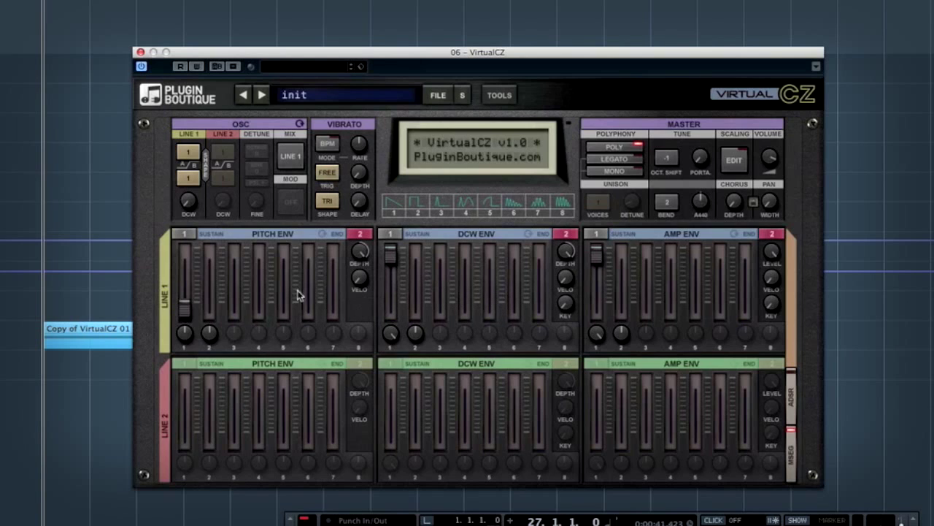
Try out the first-stage sliders and knobs of Line 1's pitch, DCW and amp envelopes, plus the chorus depth.
left_click_drag(184, 309, 184, 251)
left_click_drag(184, 333, 184, 314)
left_click_drag(184, 263, 204, 280)
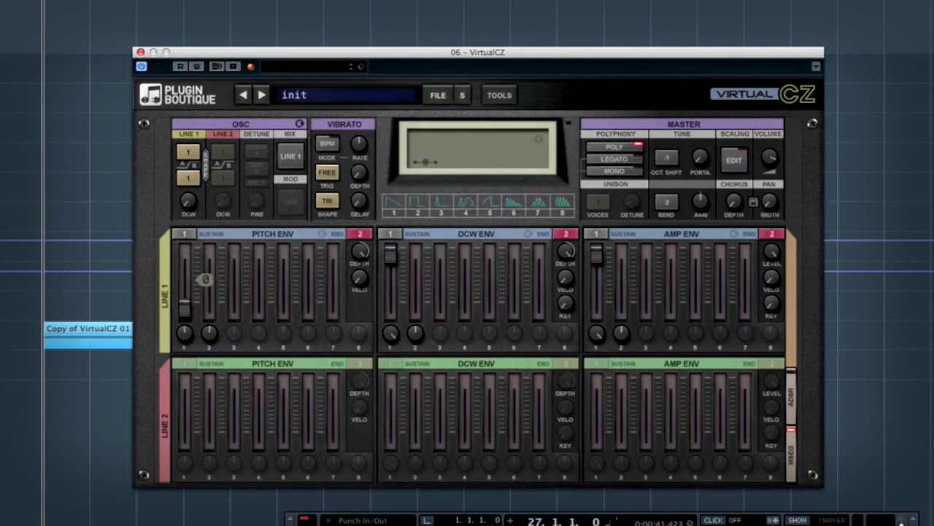
mouse_move(390, 258)
left_mouse_down()
mouse_move(390, 300)
mouse_move(390, 252)
left_mouse_up()
left_click_drag(394, 332, 394, 312)
mouse_move(596, 251)
left_mouse_down()
mouse_move(597, 289)
mouse_move(597, 252)
left_mouse_up()
left_click_drag(596, 333, 643, 189)
mouse_move(734, 201)
left_mouse_down()
mouse_move(734, 162)
mouse_move(734, 211)
left_mouse_up()
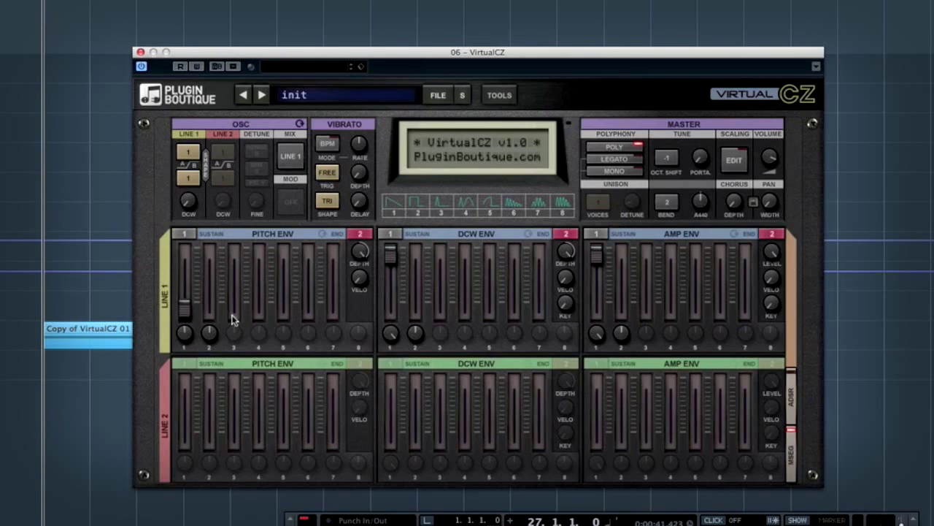
Look through the waveform choices for Line 1 shape B, leaving Saw selected.
left_click(192, 180)
left_click(208, 198)
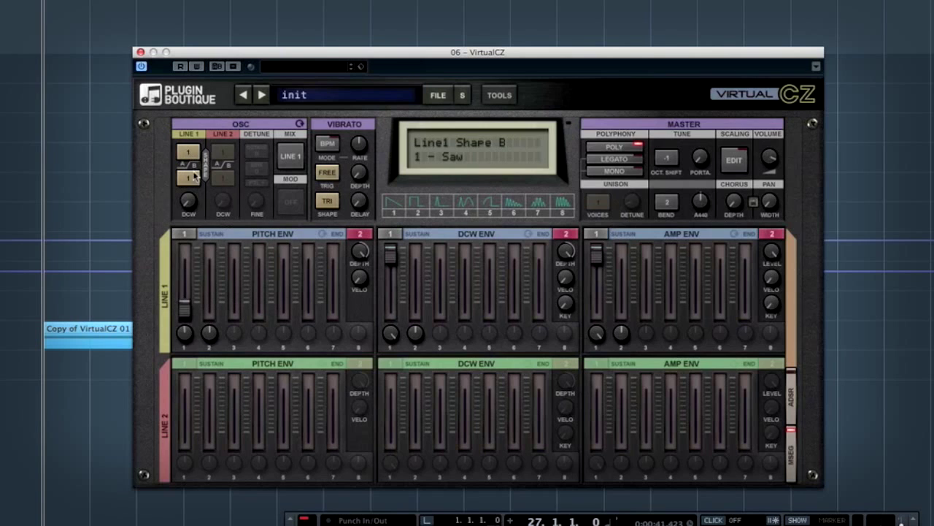
left_click(192, 169)
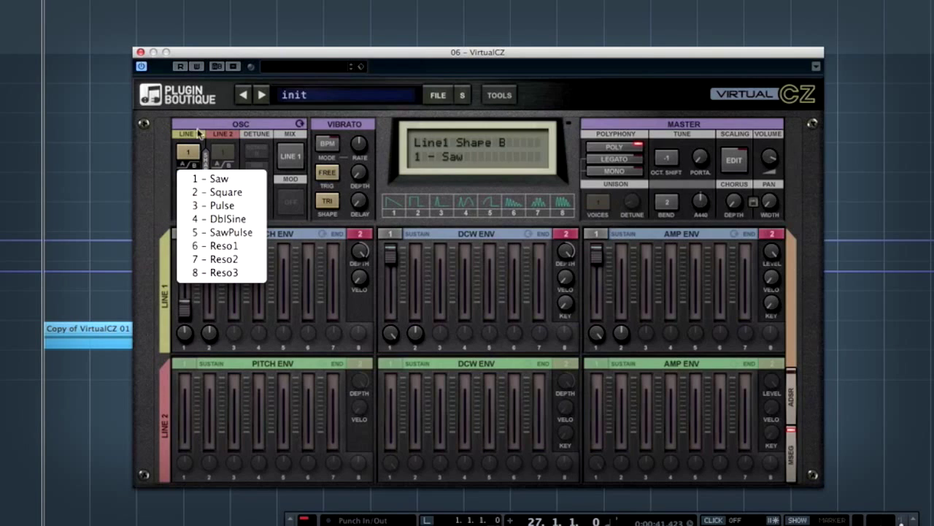
left_click(255, 56)
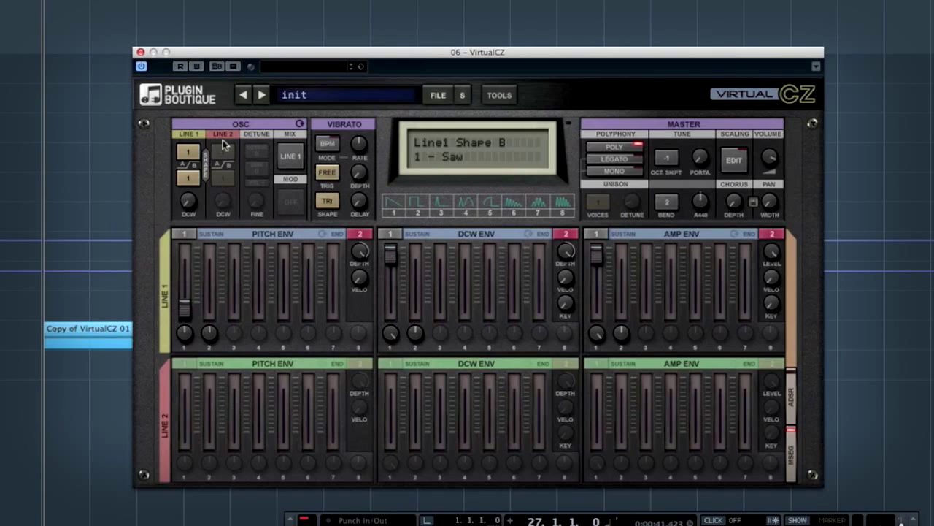
Switch the oscillator mix mode to Line 2 and set Line 2 shape A to Square.
left_click(294, 158)
left_click(294, 158)
left_click(294, 158)
left_click(300, 196)
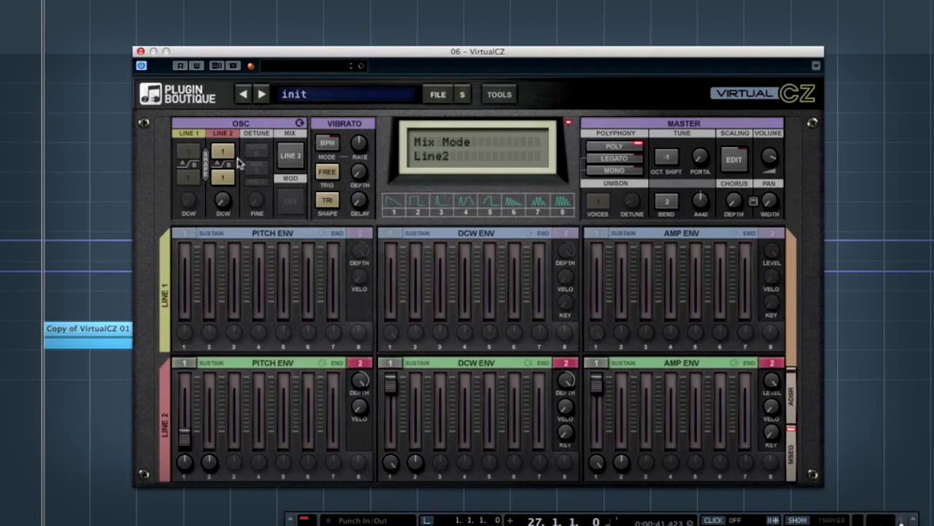
left_click(224, 154)
left_click(248, 185)
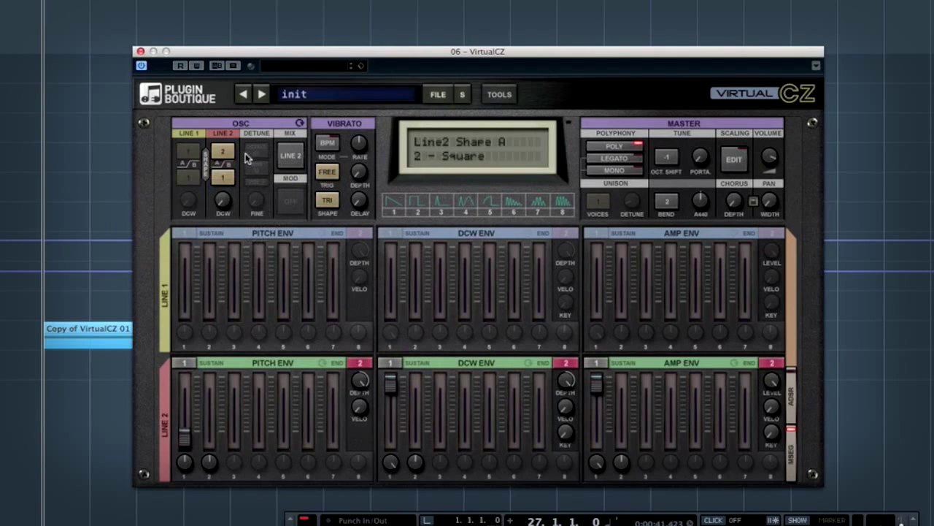
Set the oscillator mix mode to Line 1 + Line 2.
left_click(229, 154)
left_click(312, 154)
left_click(296, 157)
left_click(333, 210)
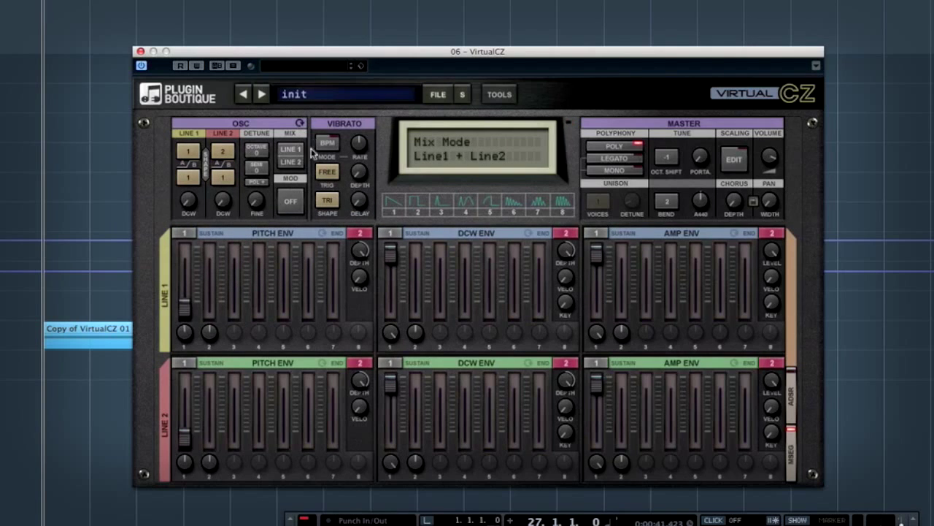
Set Line 2 shape A to Saw and adjust the fine detune between the two lines.
left_click(228, 154)
left_click(285, 169)
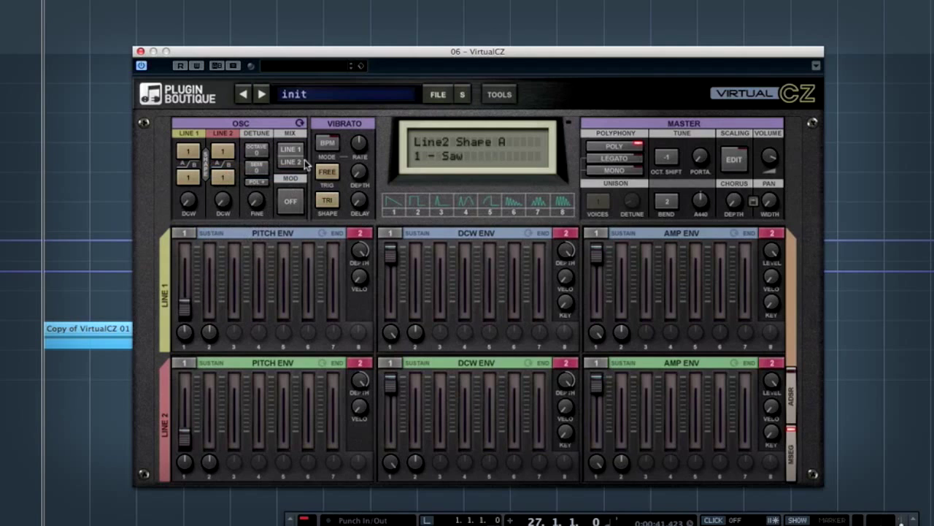
left_click_drag(262, 208, 262, 191)
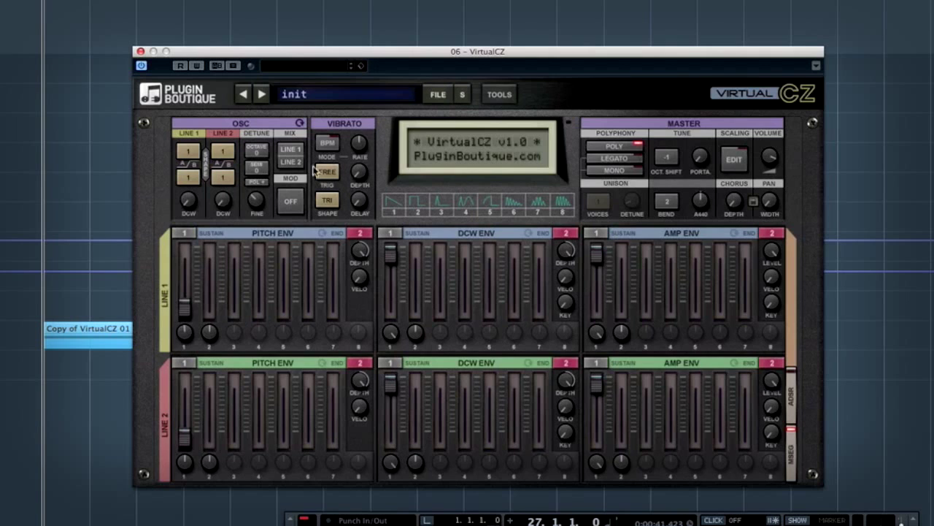
mouse_move(255, 200)
left_mouse_down()
mouse_move(256, 191)
mouse_move(257, 208)
mouse_move(259, 190)
mouse_move(258, 202)
left_mouse_up()
Raise the first pitch envelope level of both lines to about 67 and slow their first-stage rates, Line 2's to 20 (26.21 s).
left_click_drag(186, 310, 186, 271)
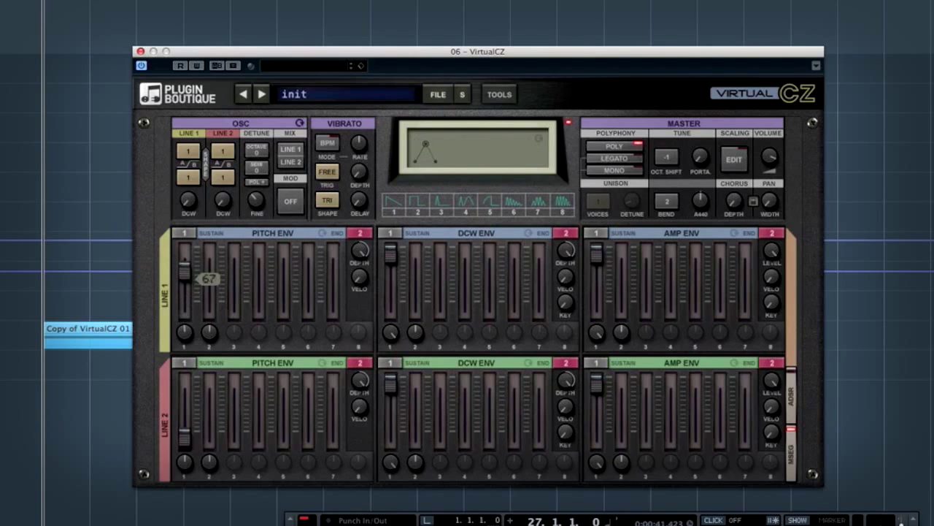
left_click_drag(184, 436, 184, 399)
left_click_drag(185, 334, 185, 319)
left_click(185, 461)
left_click_drag(185, 321, 187, 385)
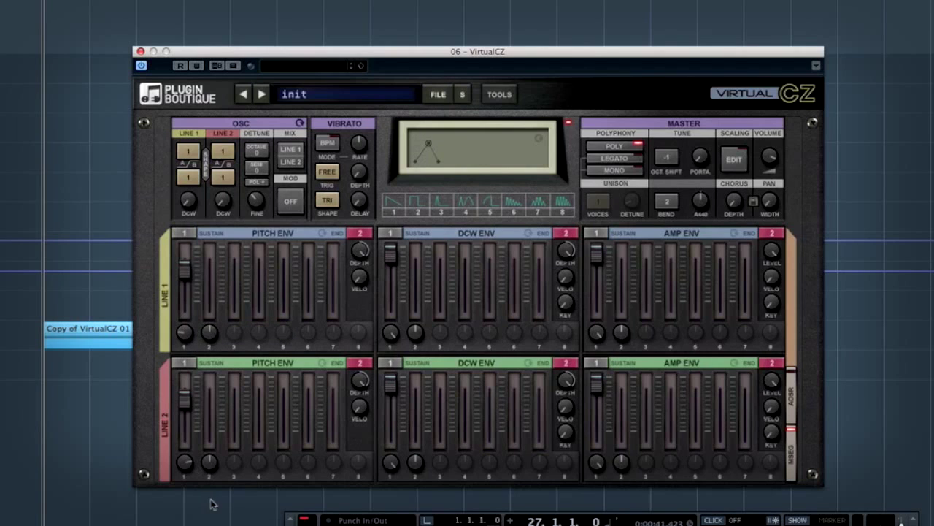
left_click_drag(183, 462, 184, 471)
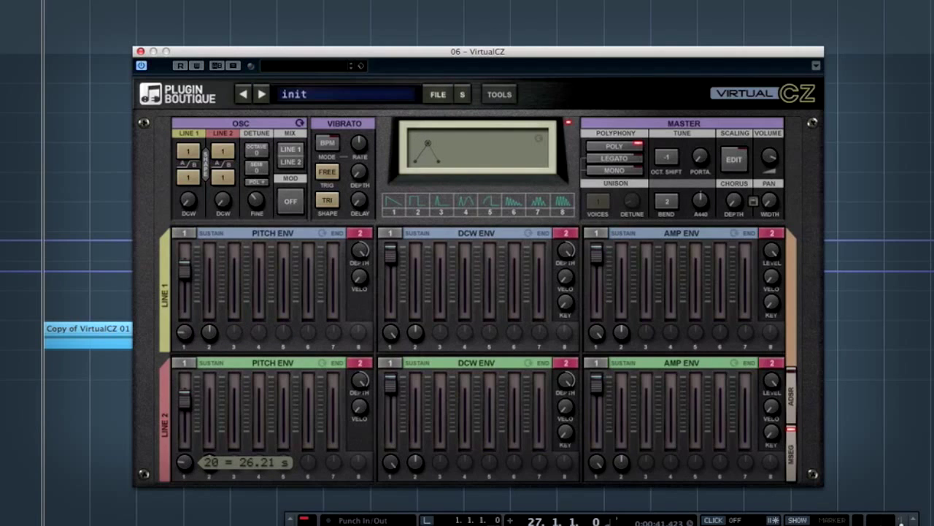
Raise the vibrato rate and depth, and set the vibrato delay to 38 (2.05 s).
left_click_drag(352, 180, 358, 143)
left_click_drag(359, 201, 358, 187)
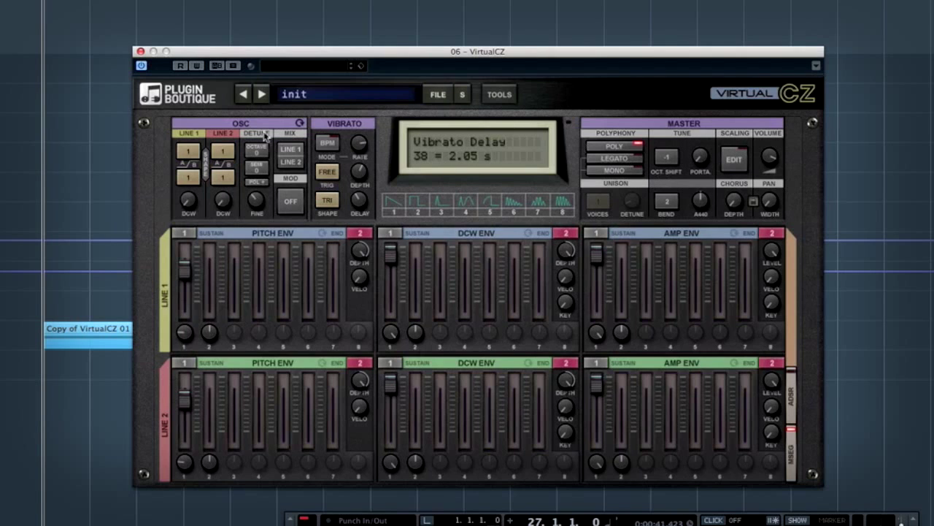
Initialize the VirtualCZ patch and set its polyphony mode to Legato.
left_click(439, 96)
left_click(454, 117)
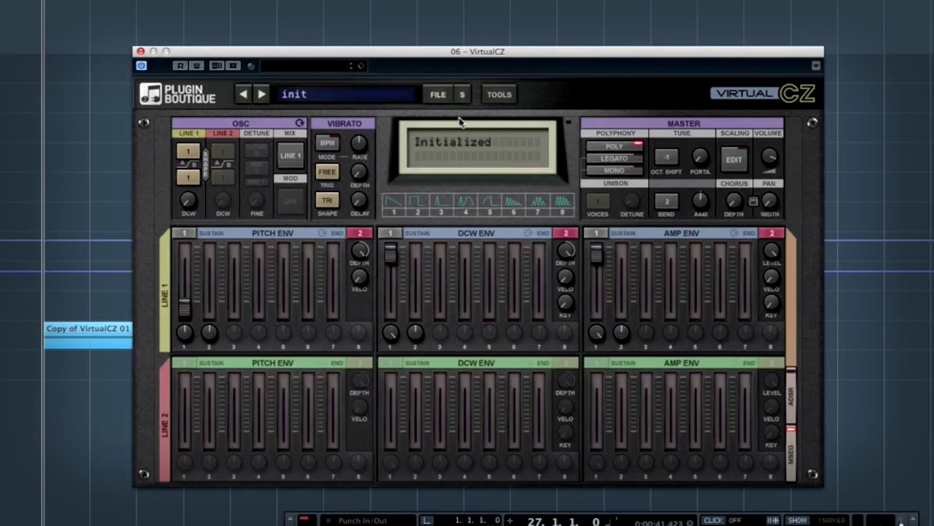
left_click(624, 172)
left_click(637, 162)
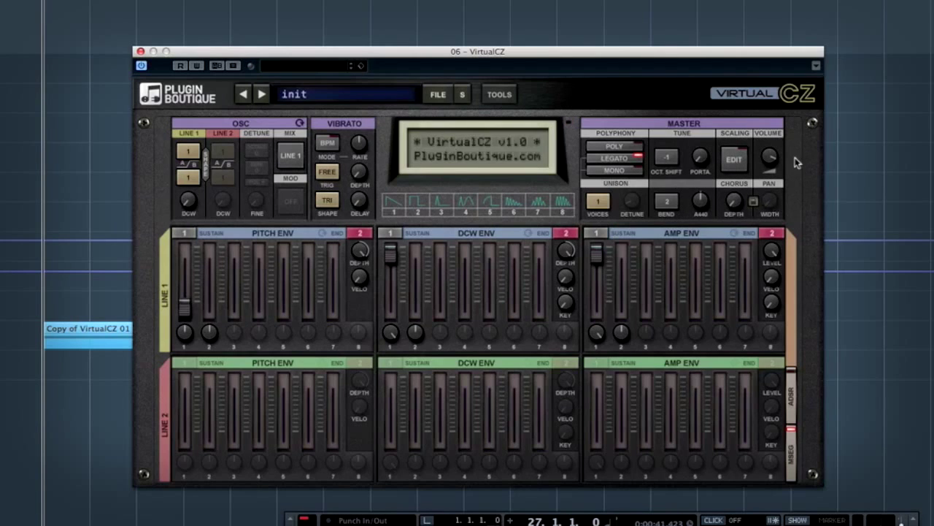
Set unison to 5 voices with 33.7 % detune, and reposition the synth window over the arrangement.
left_click(599, 204)
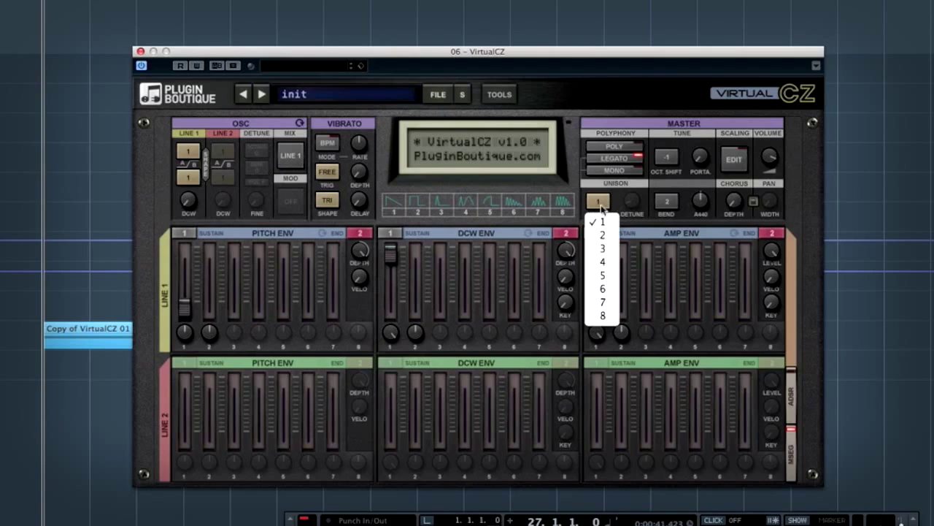
left_click(602, 274)
mouse_move(632, 201)
left_mouse_down()
mouse_move(631, 182)
mouse_move(634, 201)
left_mouse_up()
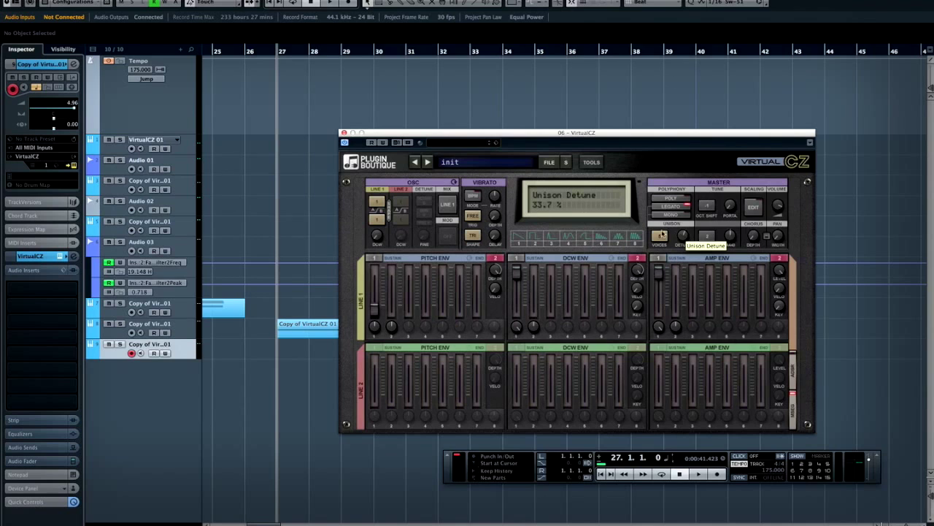
left_click_drag(647, 134, 615, 113)
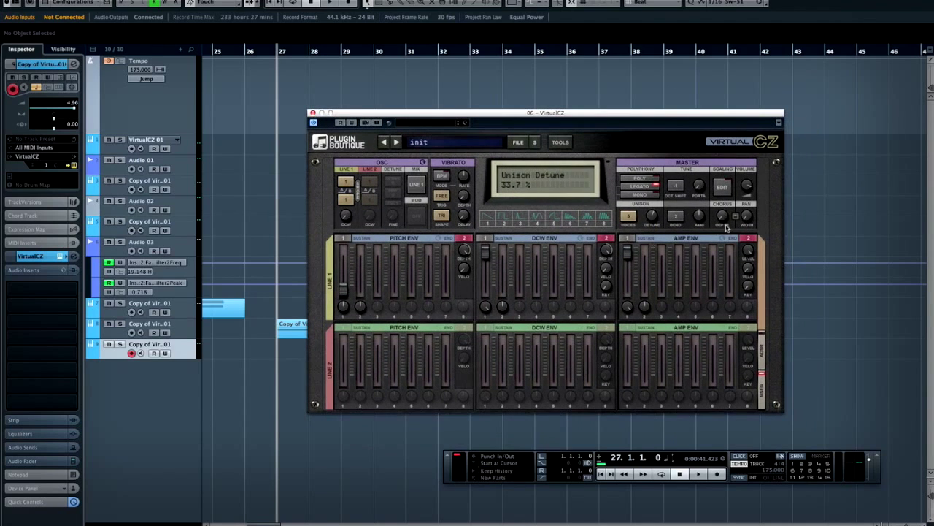